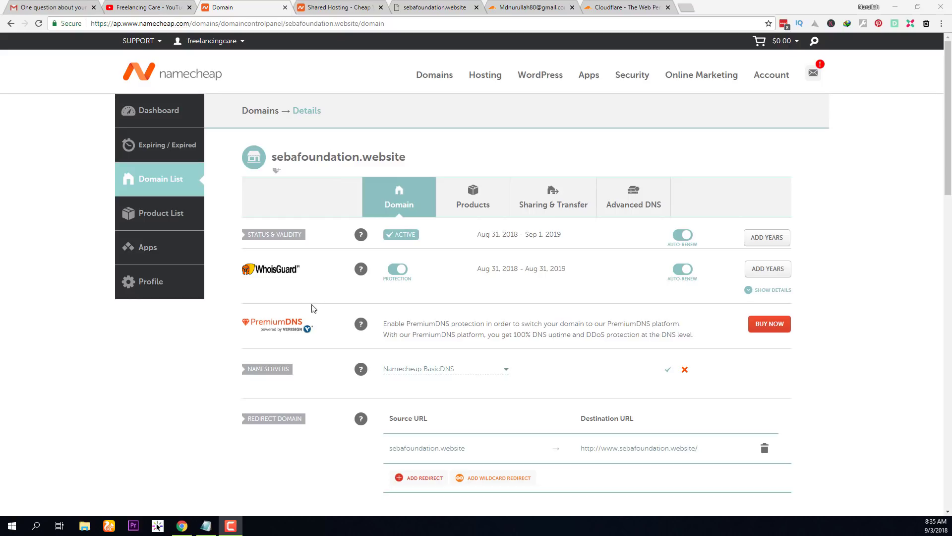
Set the nameserver type for sebafoundation.website to Custom DNS
mouse_move(360, 368)
drag(243, 369, 276, 369)
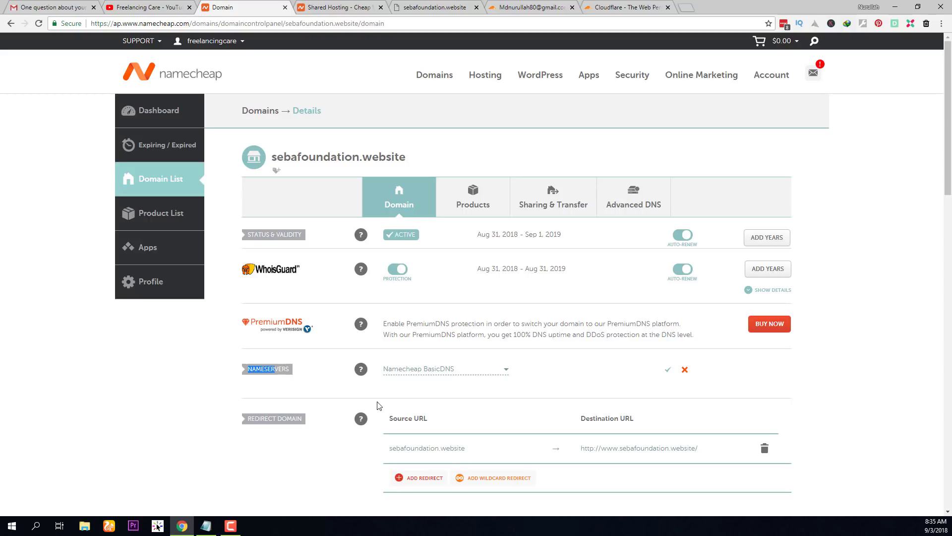
click(392, 369)
click(396, 418)
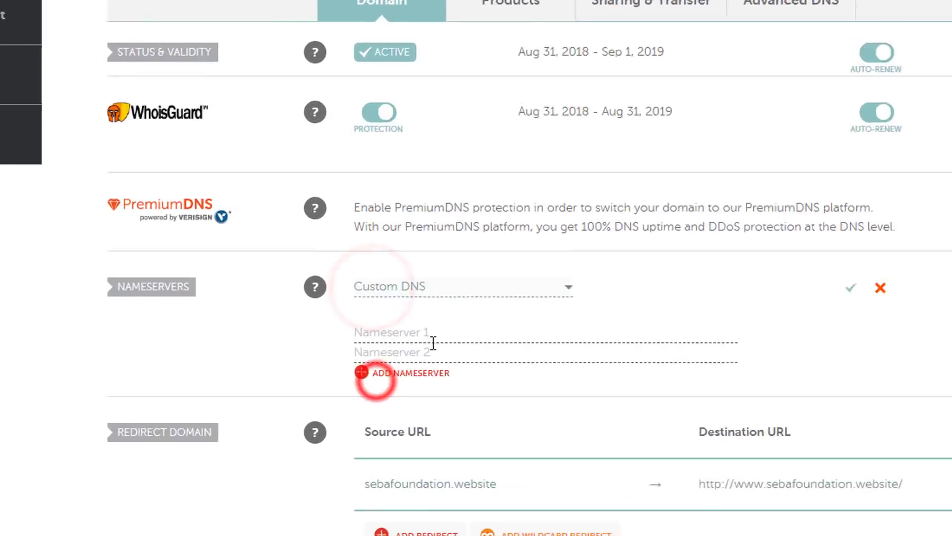
click(427, 400)
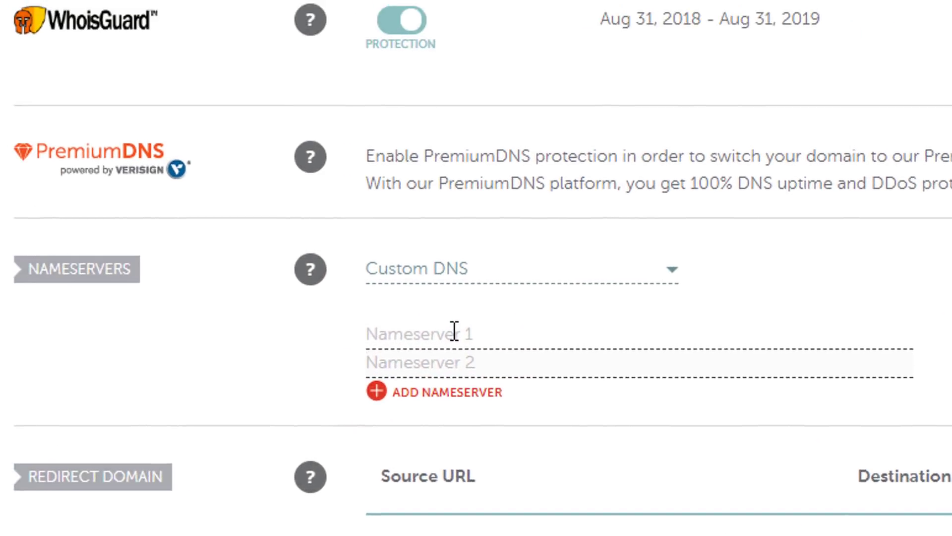
View the live sebafoundation.website page and set the domain's nameserver type to Namecheap Web Hosting DNS
click(514, 320)
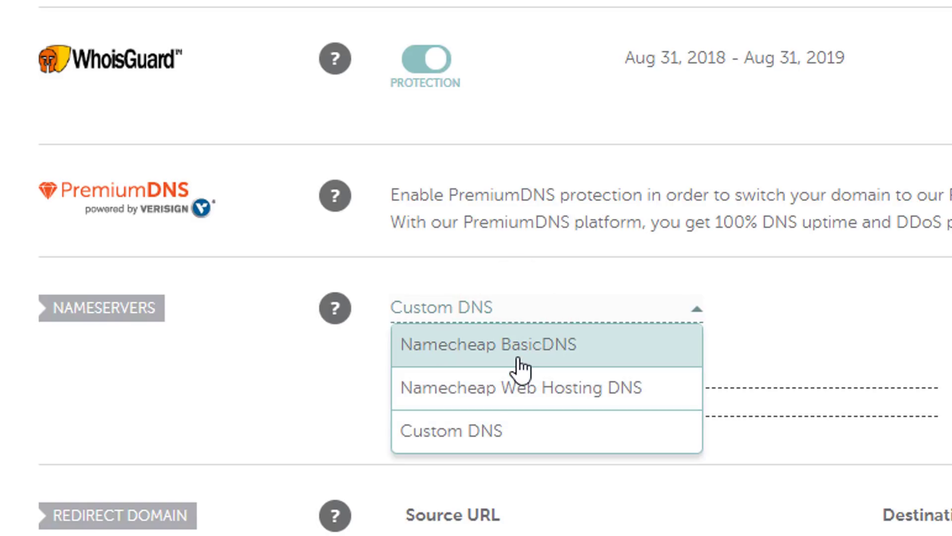
click(430, 8)
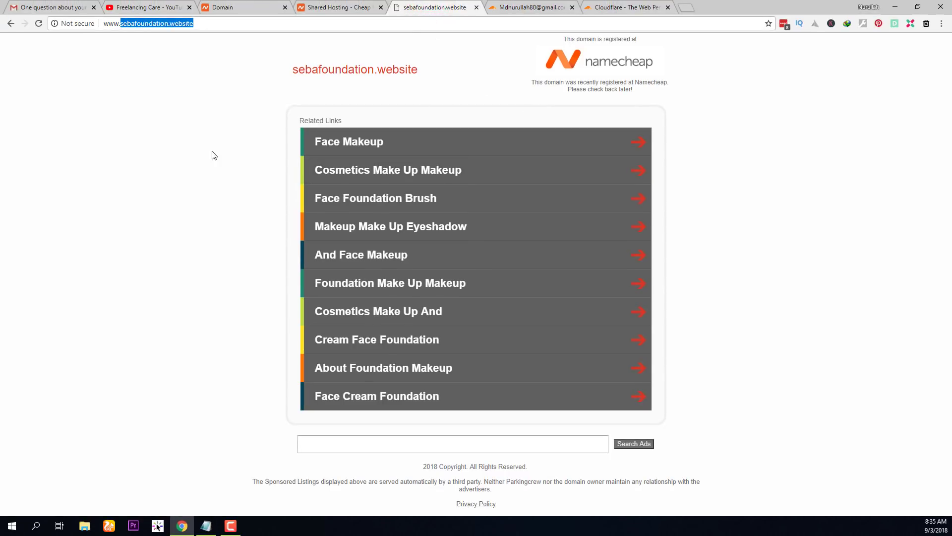
click(173, 85)
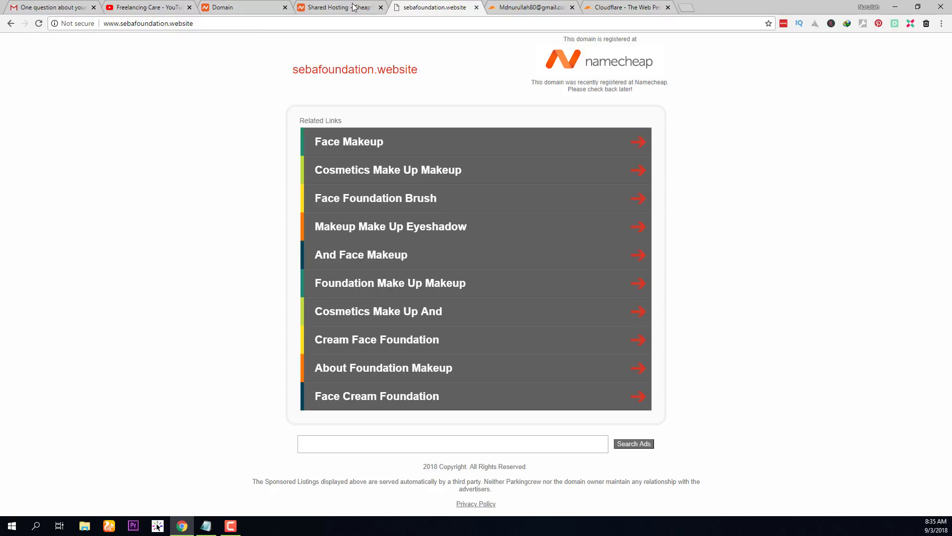
click(333, 6)
click(243, 7)
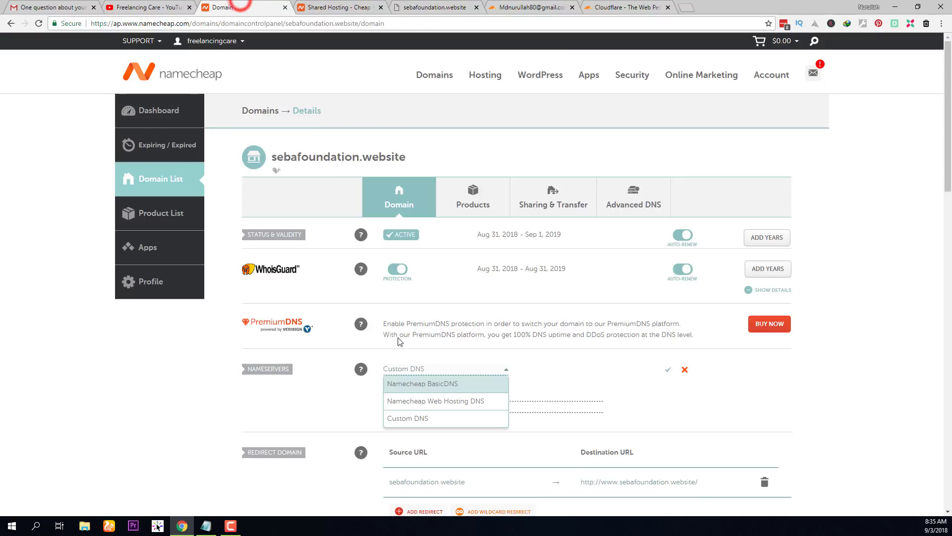
click(435, 402)
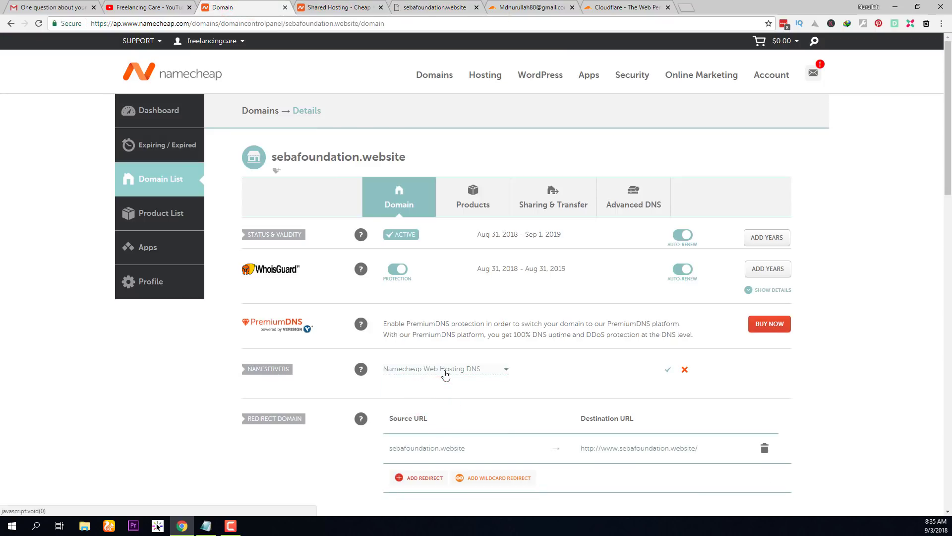
Look over the Stellar plans and their prices on the Shared Hosting page
click(333, 7)
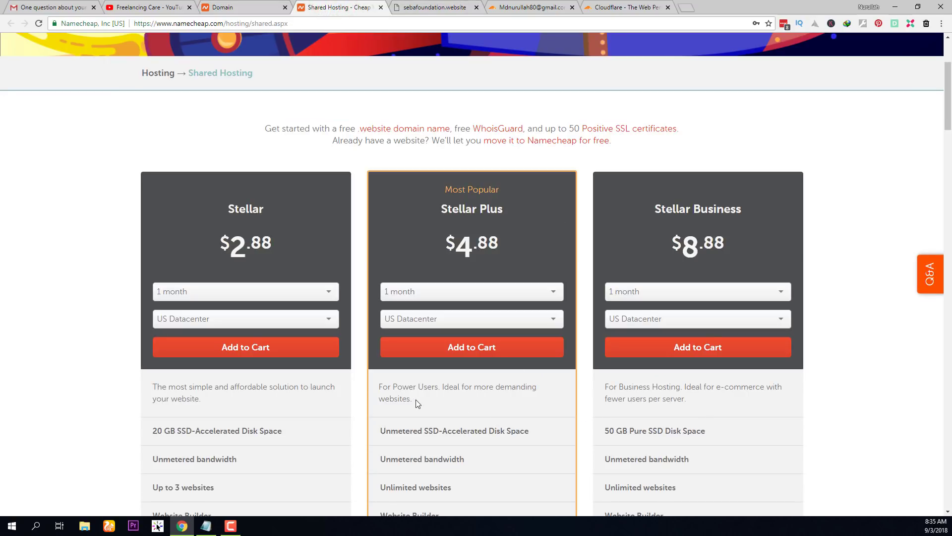
scroll(415, 400, up, 2)
scroll(416, 399, down, 2)
Return to the domain details and switch the nameservers to Custom DNS, ready for entry in the Nameserver 1 field
click(219, 7)
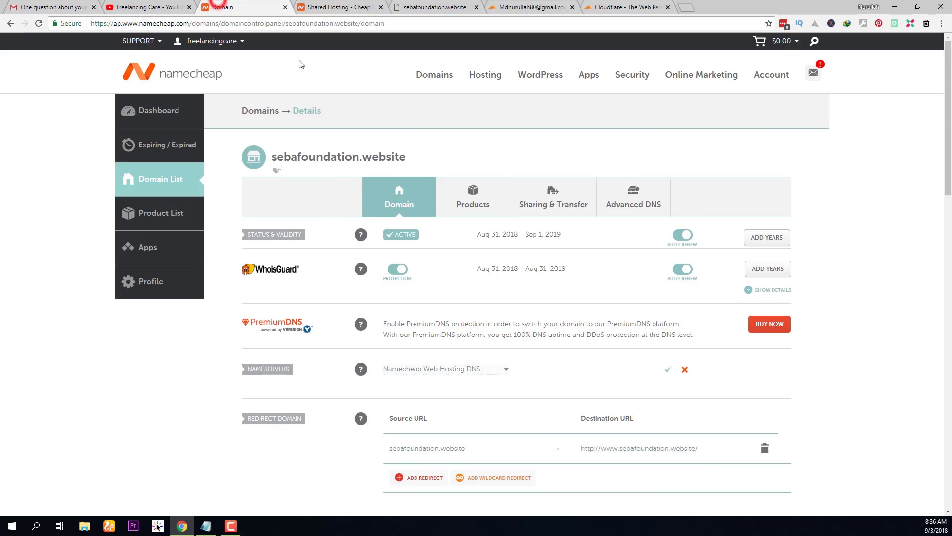
click(447, 371)
click(427, 423)
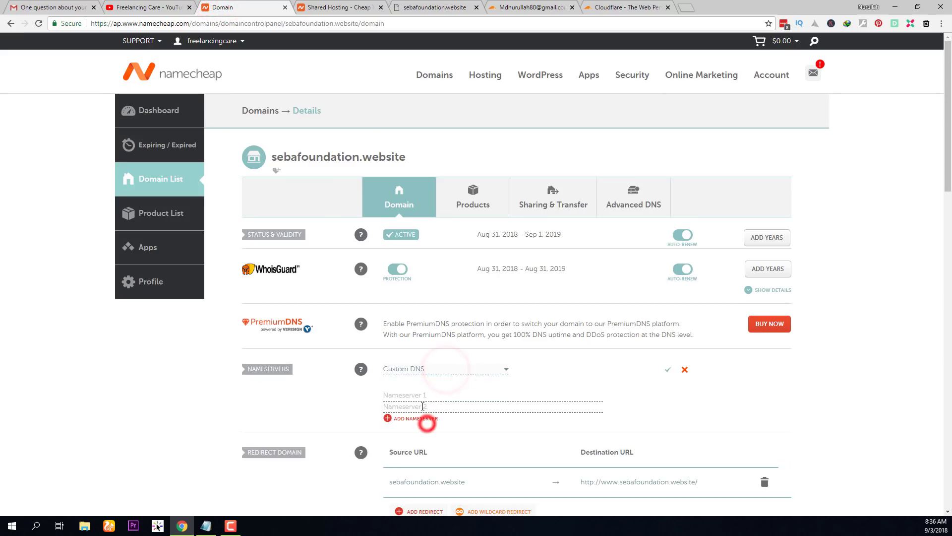
click(425, 396)
Look through the Cloudflare home page and examine the data center map of its global Anycast network
click(613, 6)
scroll(456, 298, up, 5)
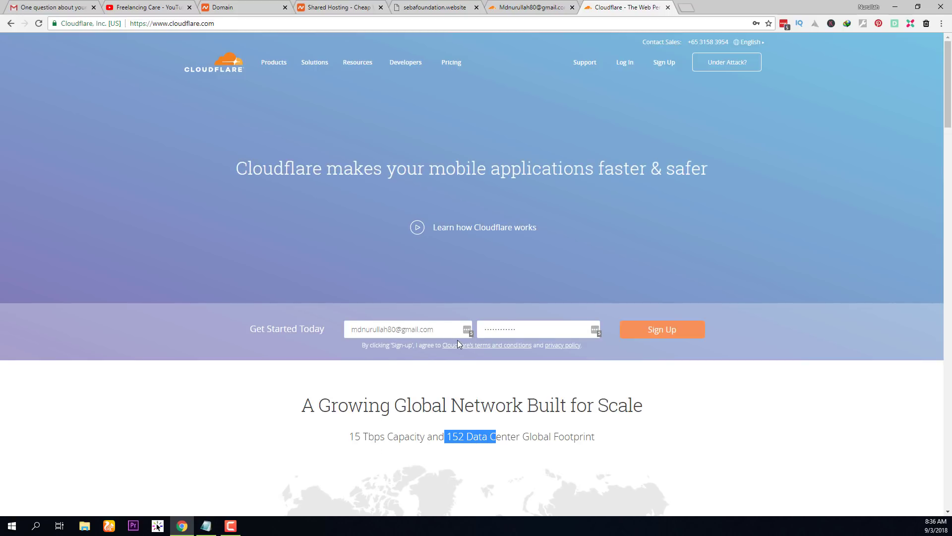
scroll(457, 340, down, 5)
click(537, 234)
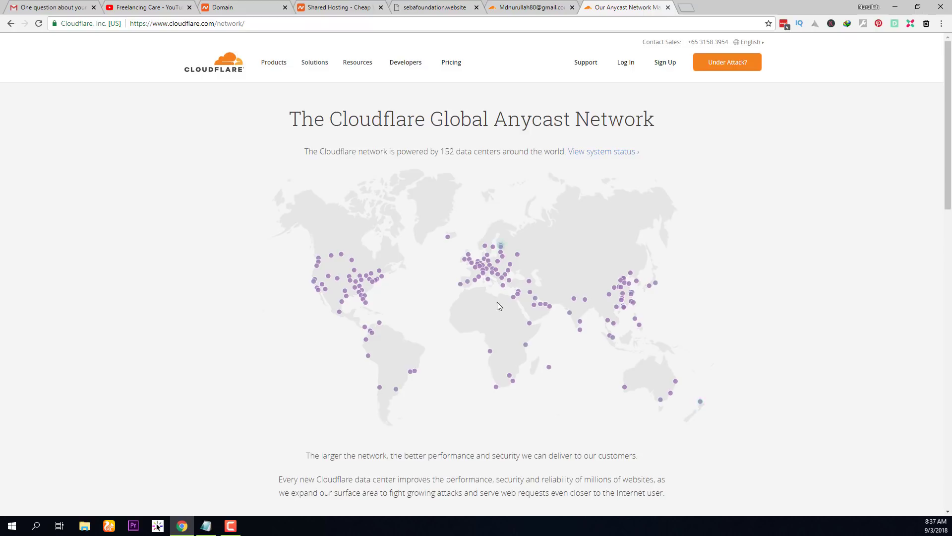
mouse_move(394, 295)
mouse_down()
mouse_move(346, 397)
mouse_move(439, 323)
mouse_move(369, 299)
mouse_up()
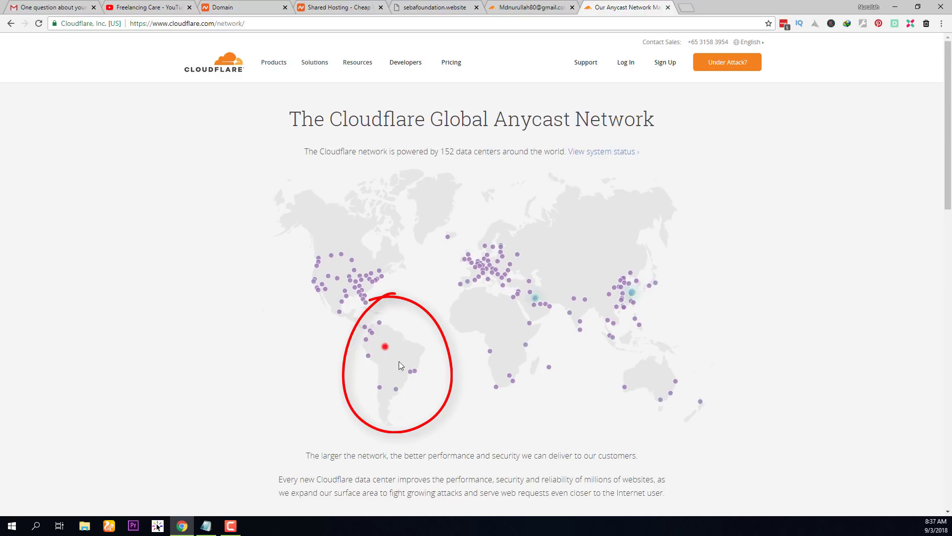
click(385, 345)
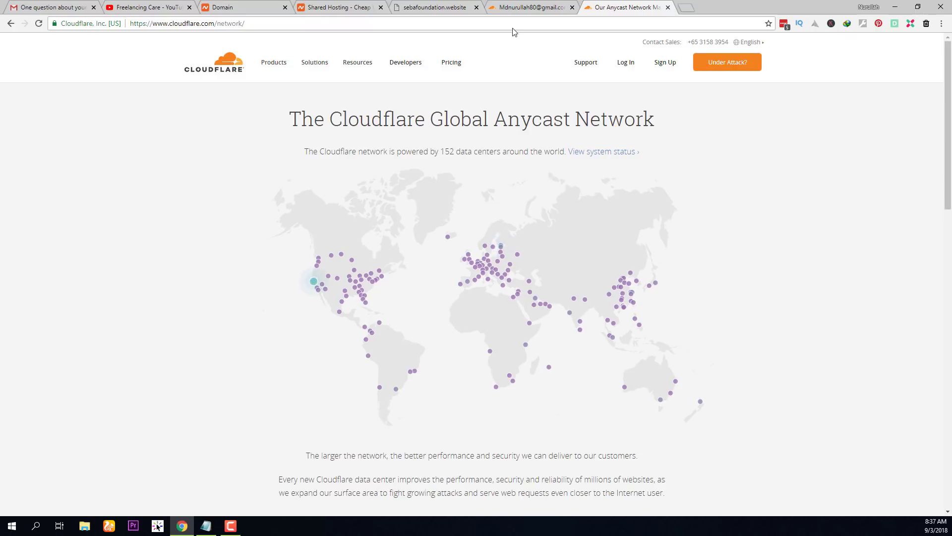
Add sebafoundation.website as a new site in the Cloudflare dashboard
click(500, 8)
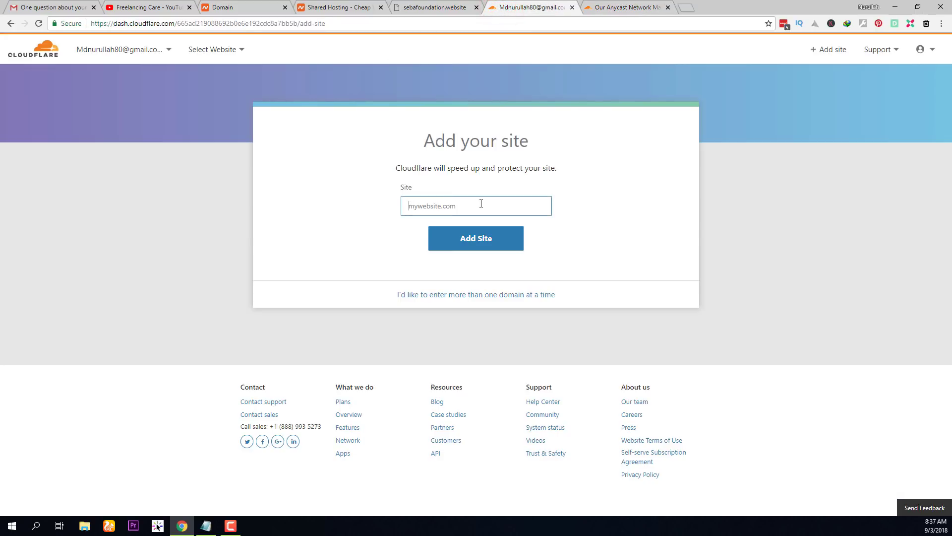
text(sebafoundation.website)
click(466, 243)
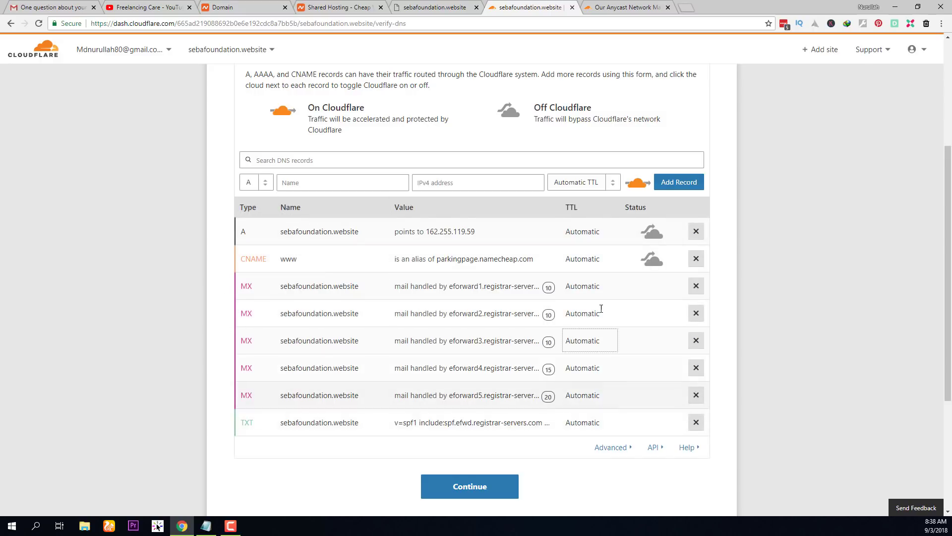
Check the A record's value and the live site, and accept the scanned DNS records in Cloudflare
click(486, 236)
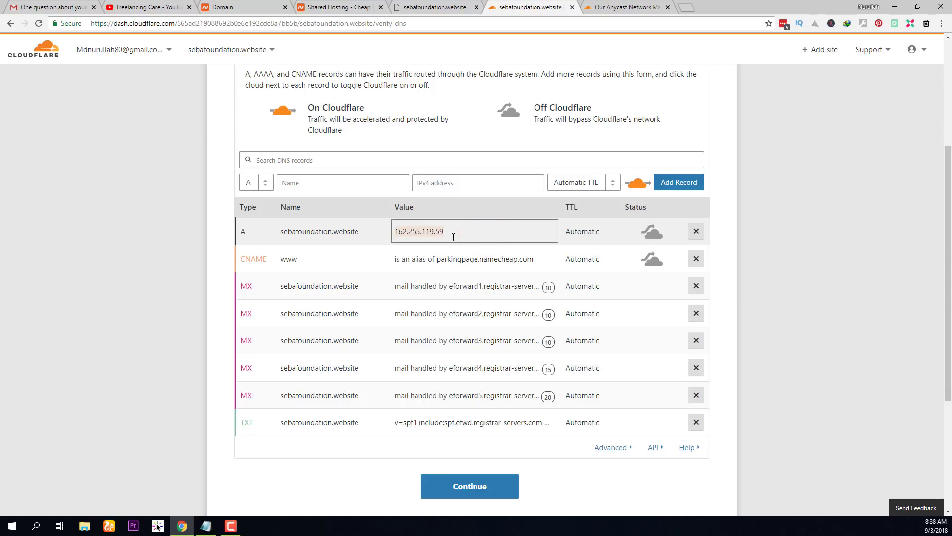
click(317, 7)
click(435, 7)
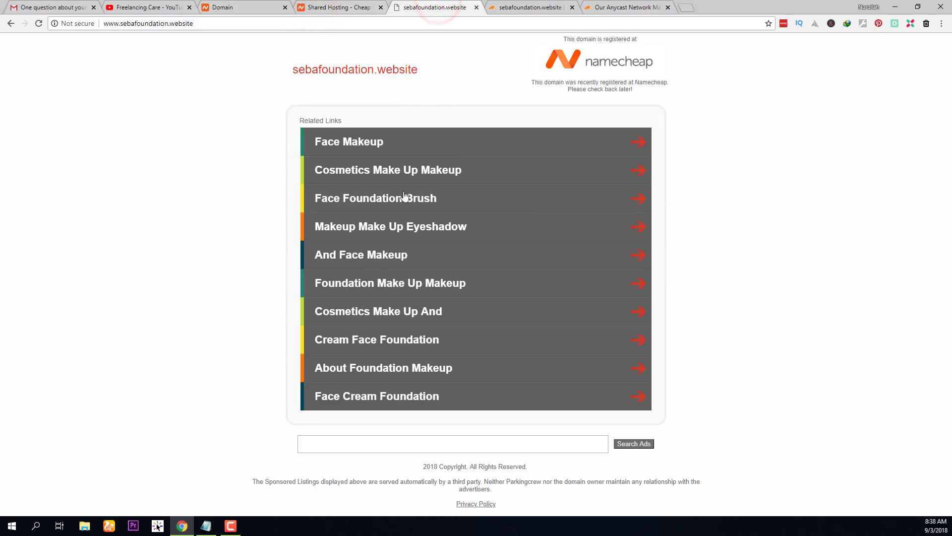
click(531, 7)
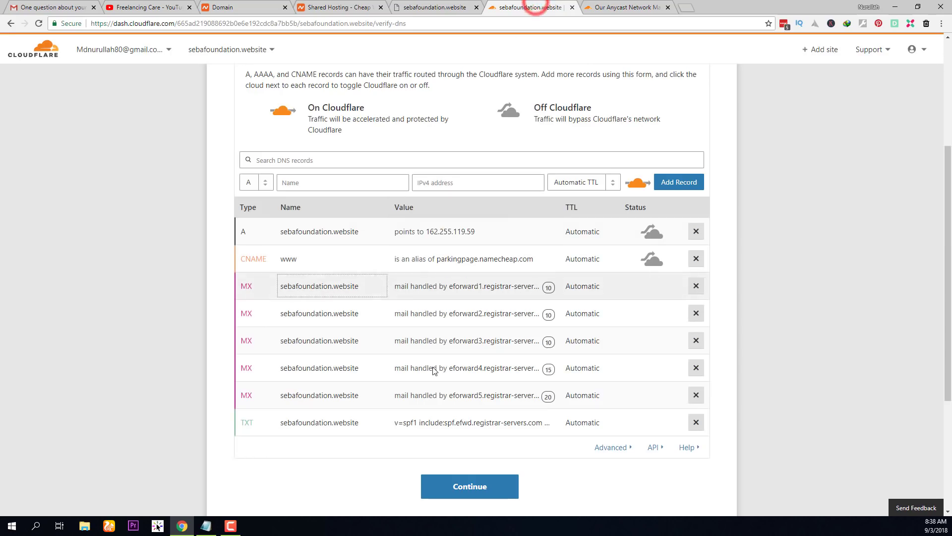
click(448, 501)
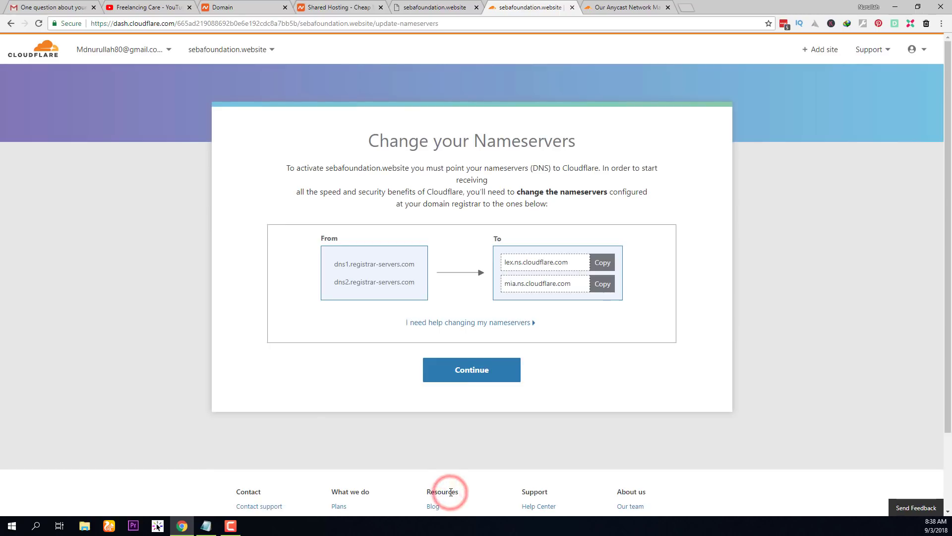
Copy the nameserver lex.ns.cloudflare.com from Cloudflare and enter it as Nameserver 1 in Namecheap
click(600, 263)
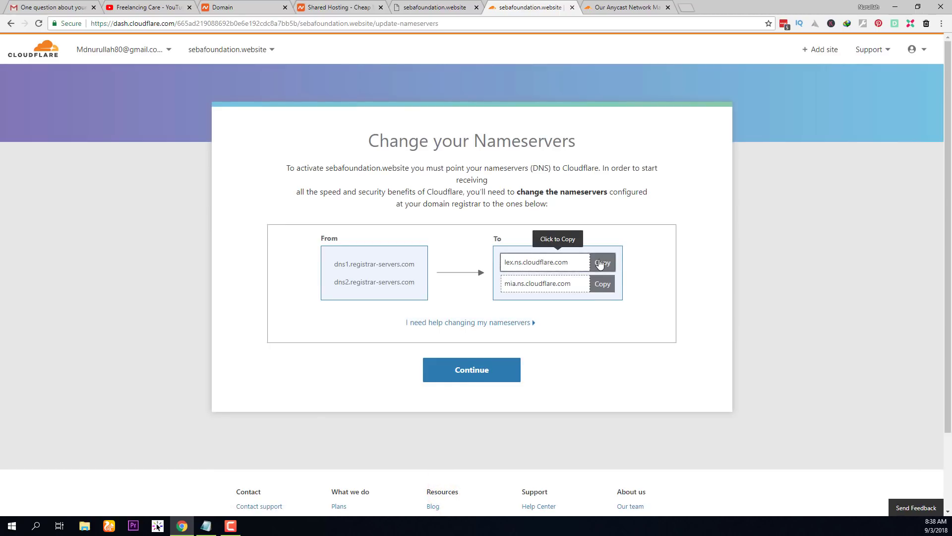
click(600, 263)
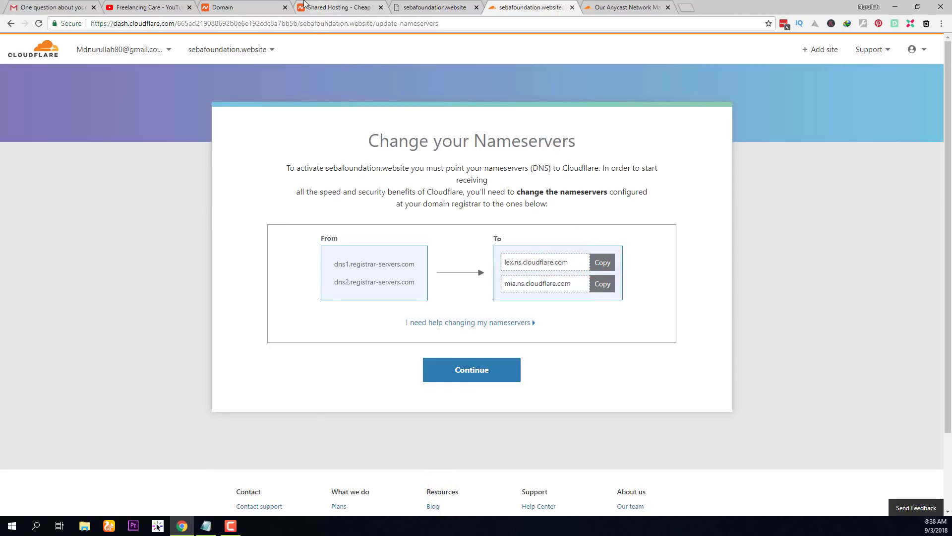
click(251, 6)
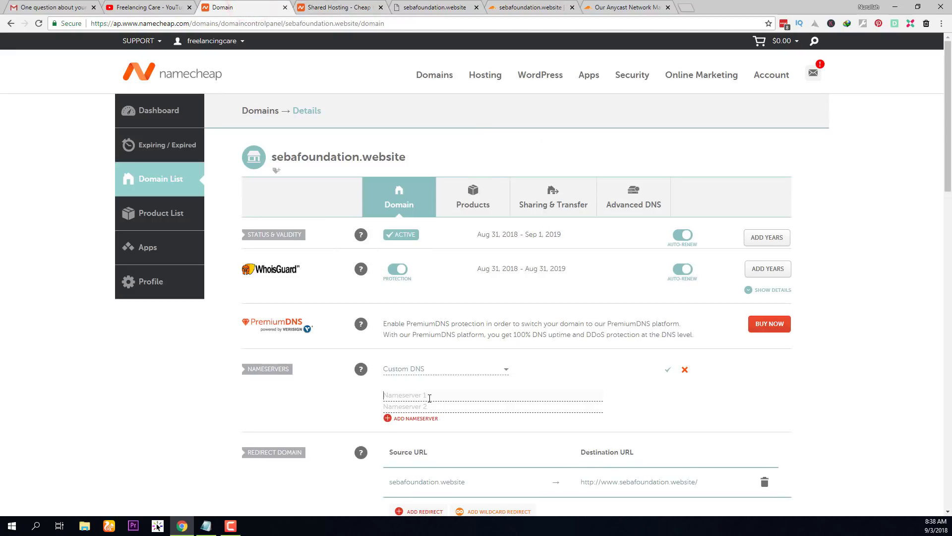
key(ctrl+v)
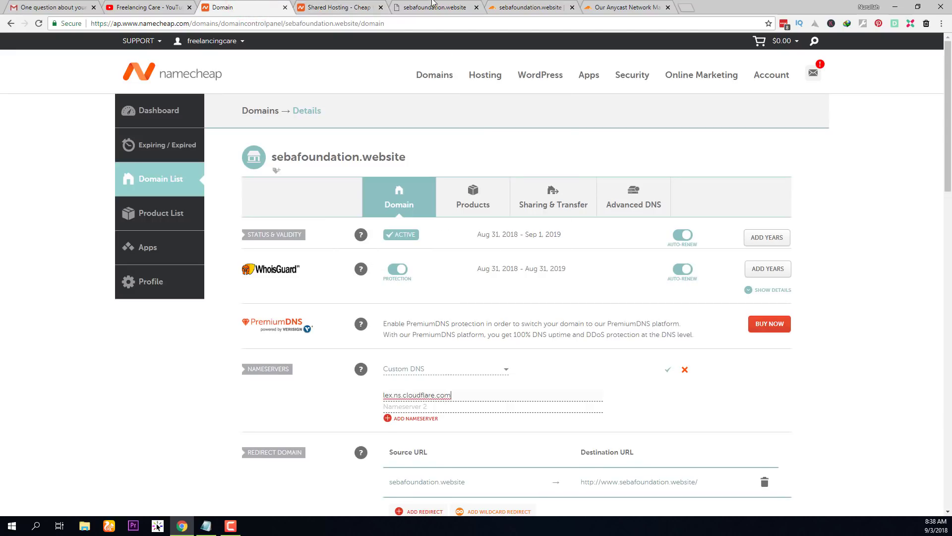
Copy mia.ns.cloudflare.com from Cloudflare into Nameserver 2 in Namecheap and save the custom nameservers
click(506, 6)
click(602, 284)
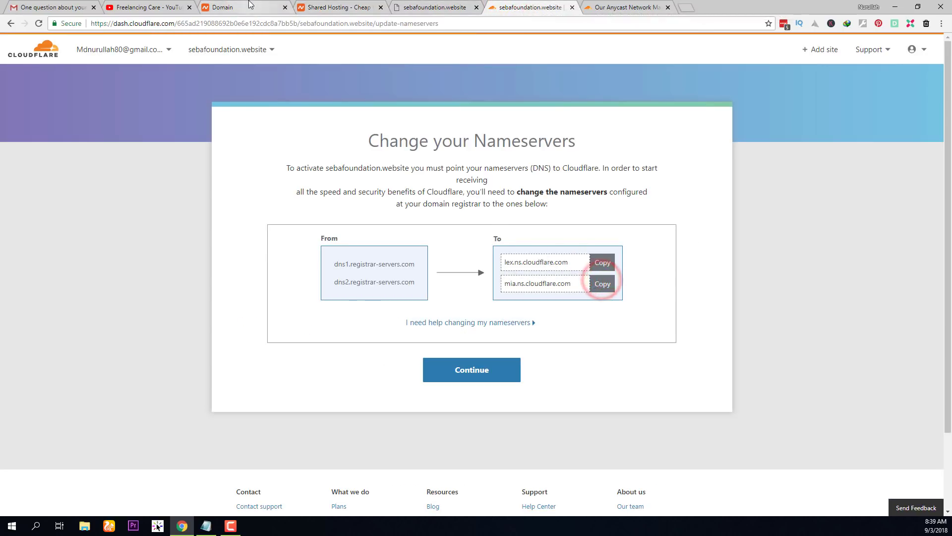
click(248, 7)
click(401, 407)
key(ctrl+v)
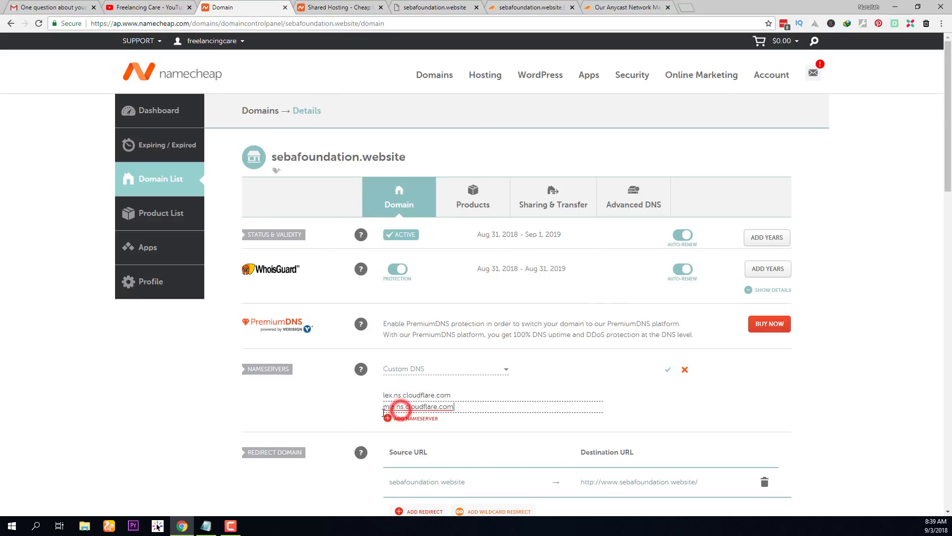
scroll(243, 414, down, 3)
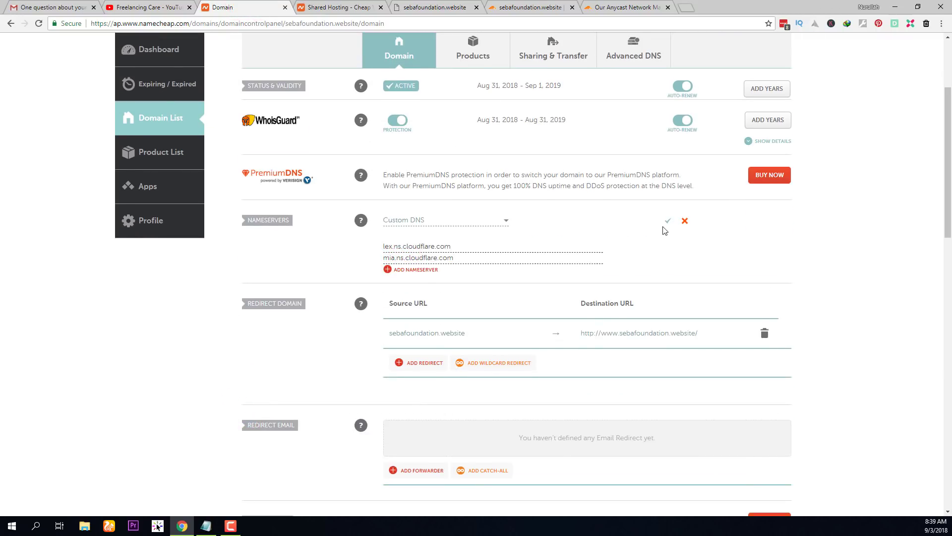
click(667, 219)
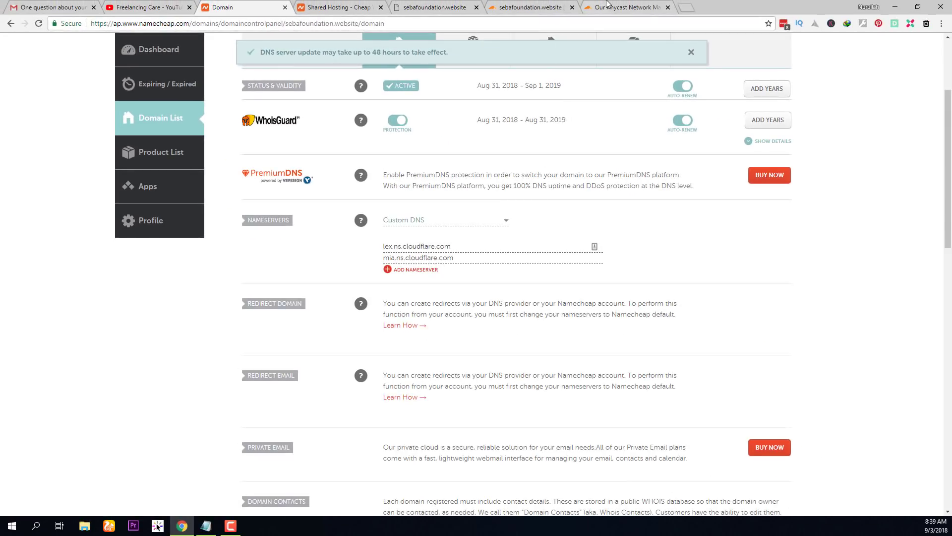
Continue the Cloudflare setup to the site's overview, recheck the nameservers and reload the page to update the status
click(525, 7)
click(456, 376)
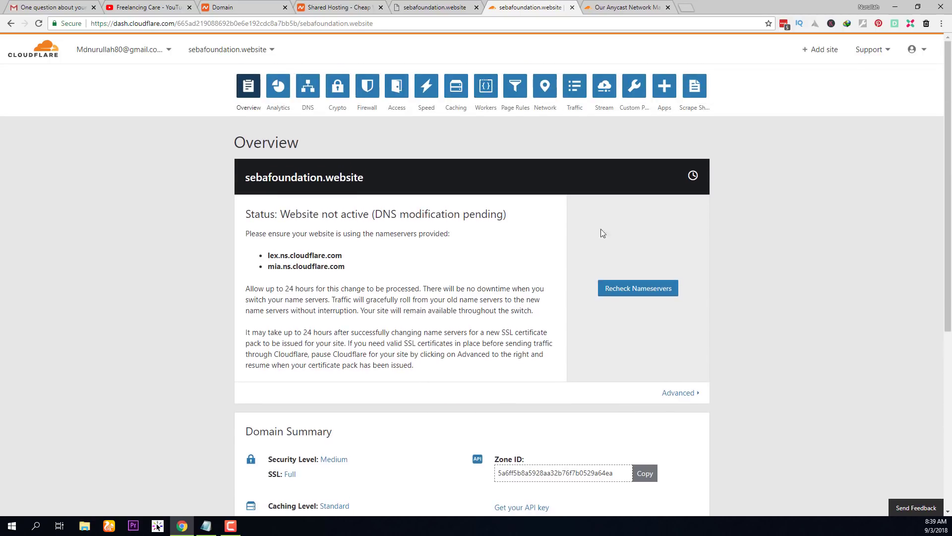
drag(375, 214, 429, 214)
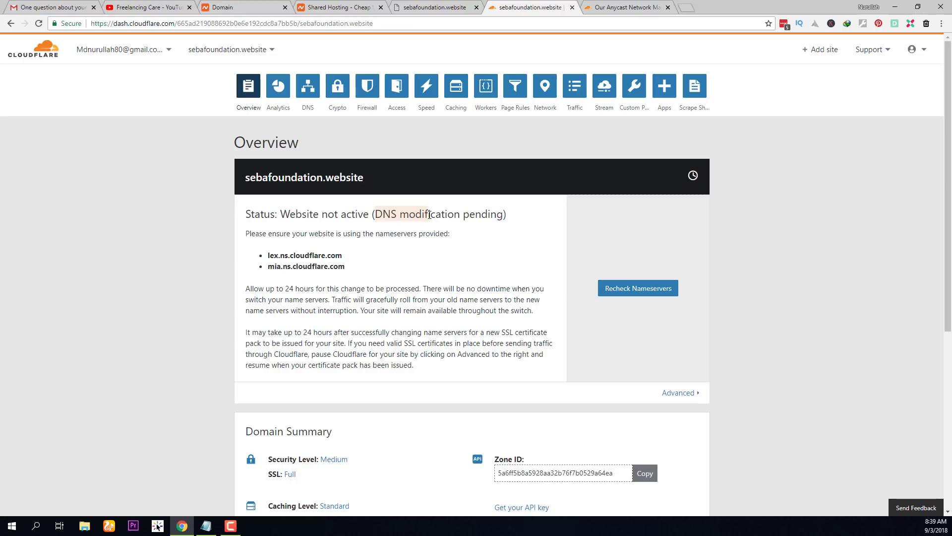
click(410, 216)
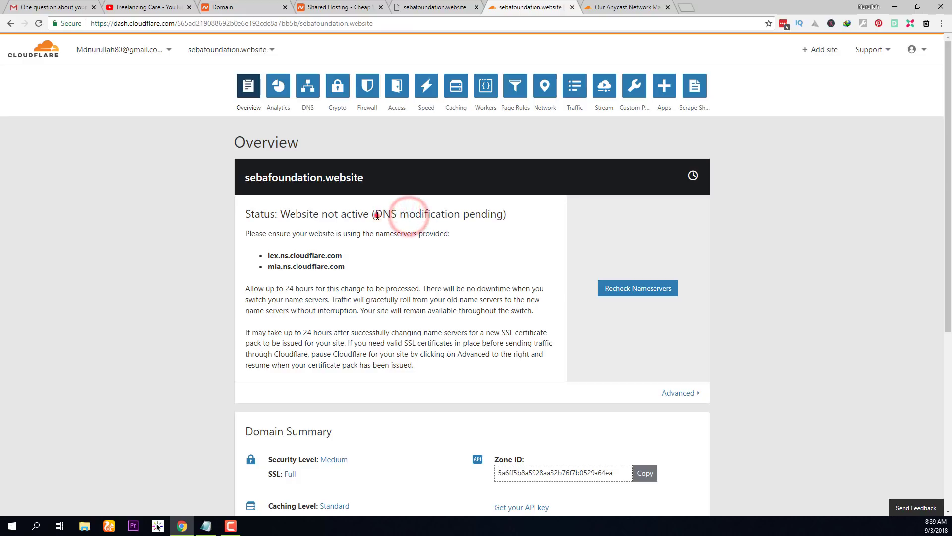
drag(375, 215, 462, 214)
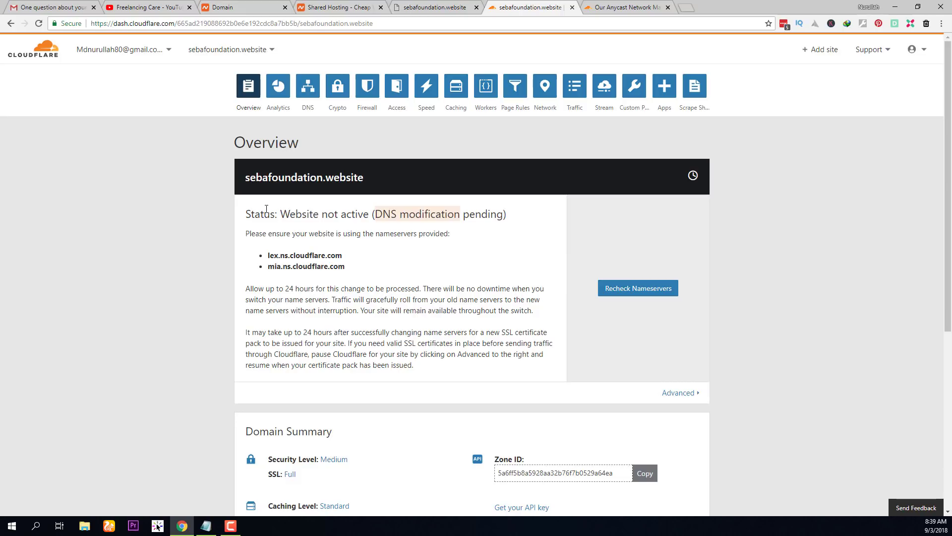
drag(266, 209, 410, 214)
click(639, 290)
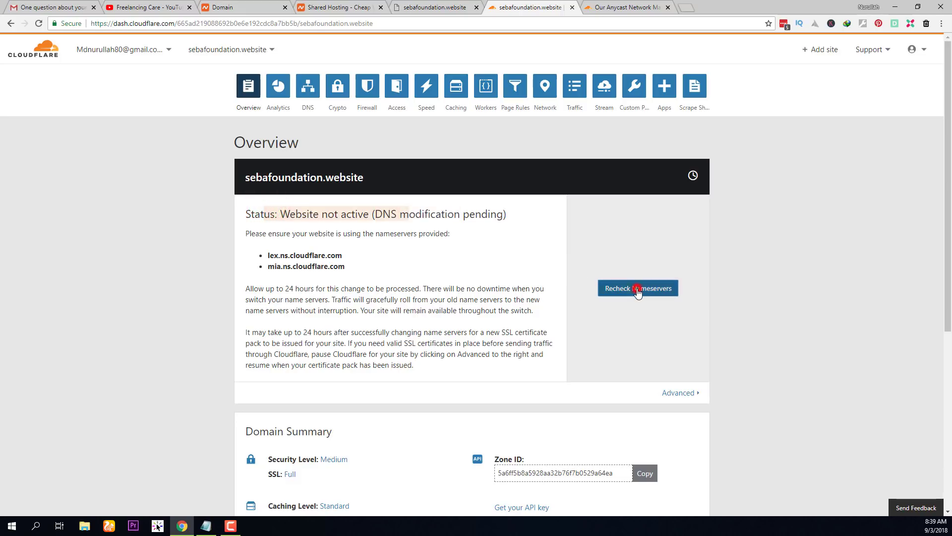
click(38, 23)
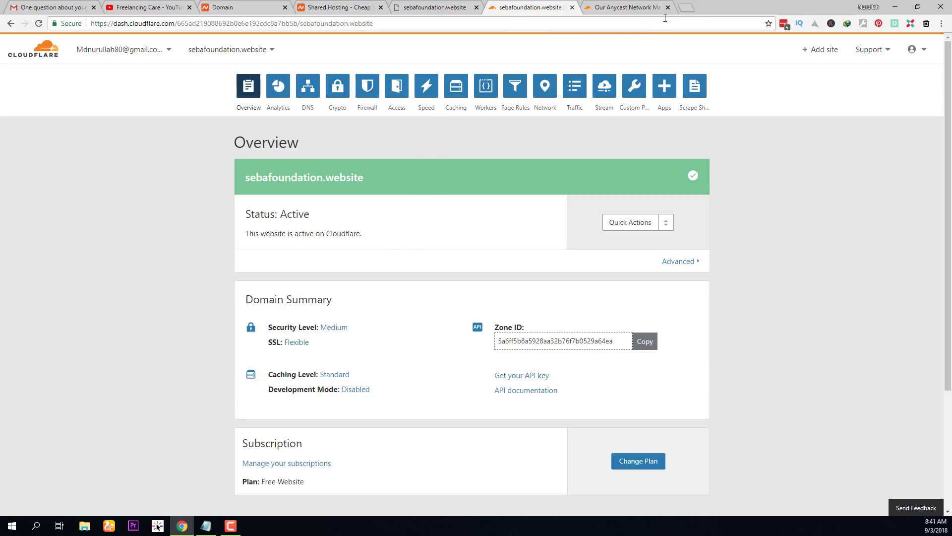
Copy the hosting IP 167.114.94.92 from the Notepad account info into the sebafoundation.website A record in Cloudflare's DNS settings
click(304, 101)
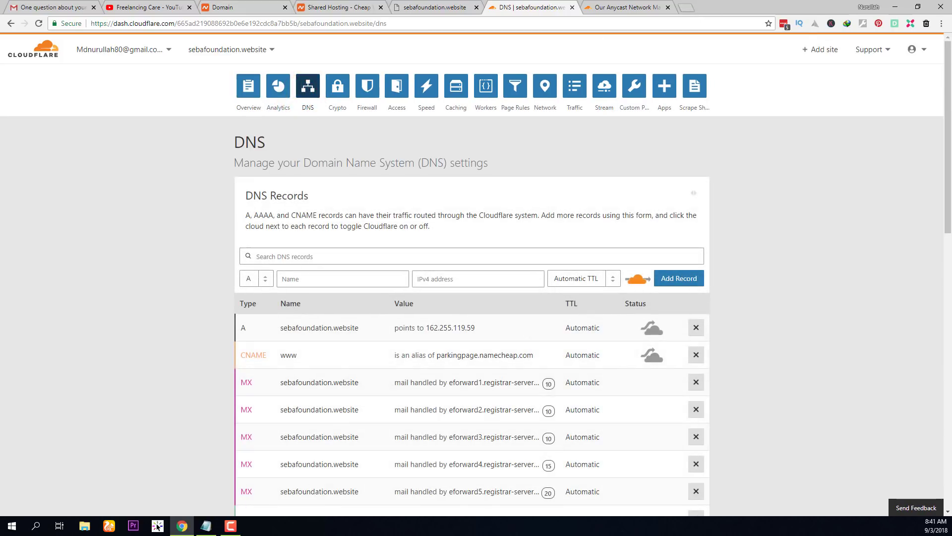
click(206, 526)
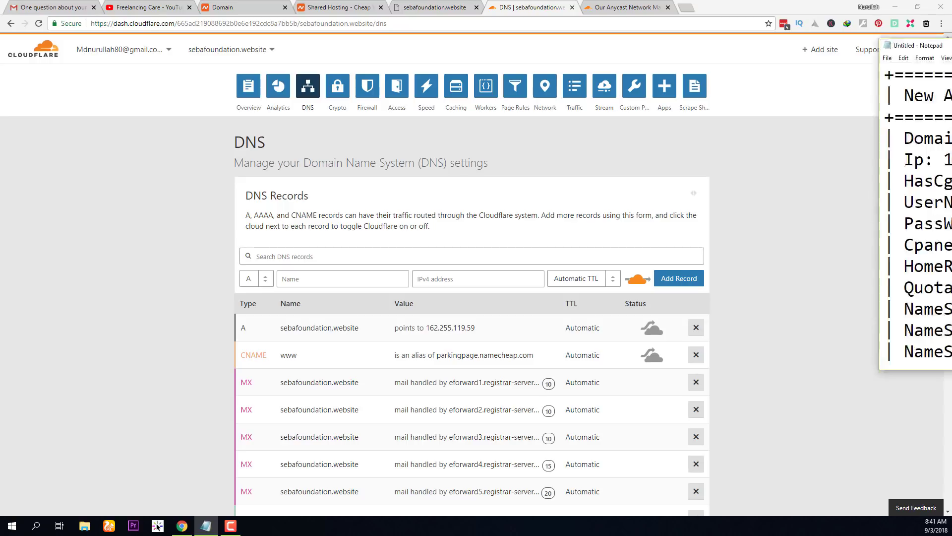
drag(922, 93, 723, 93)
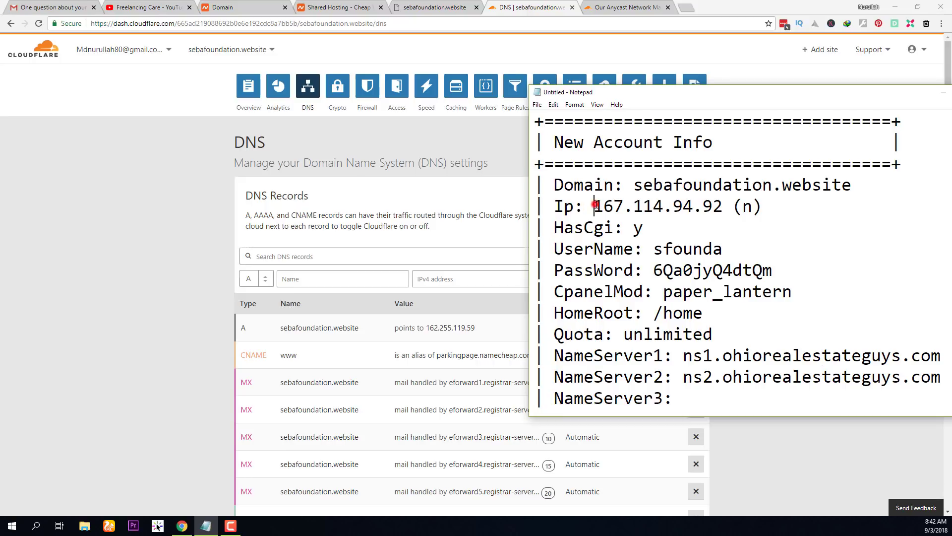
drag(594, 205, 723, 204)
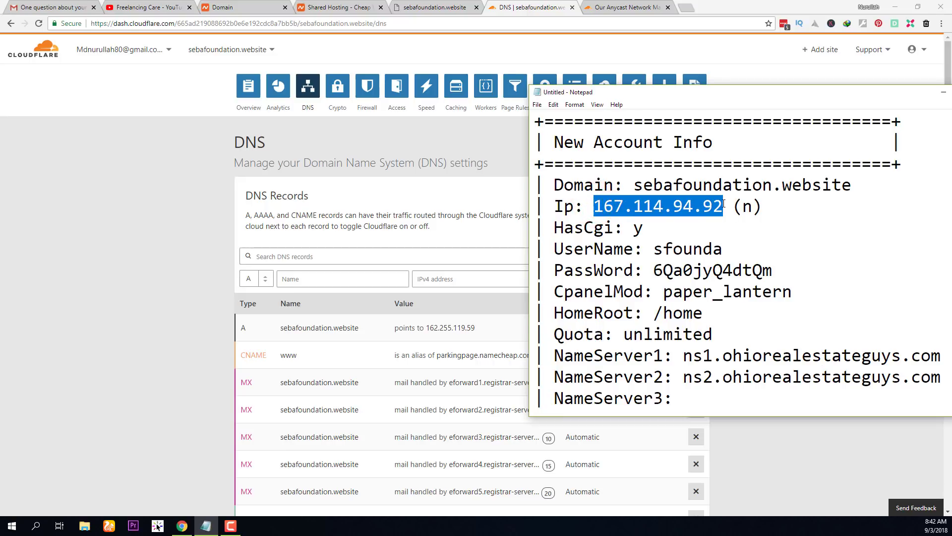
key(ctrl+c)
click(469, 336)
double_click(472, 336)
key(ctrl+v)
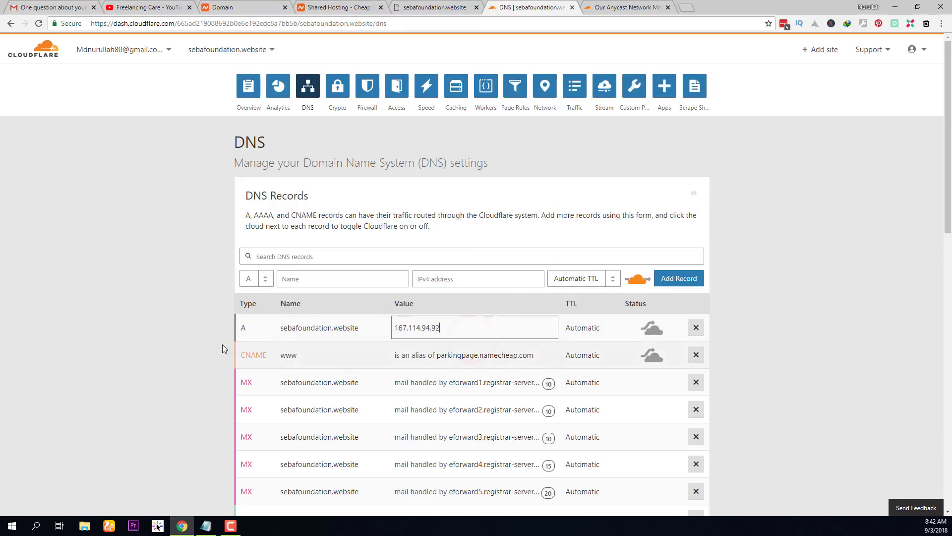
click(207, 334)
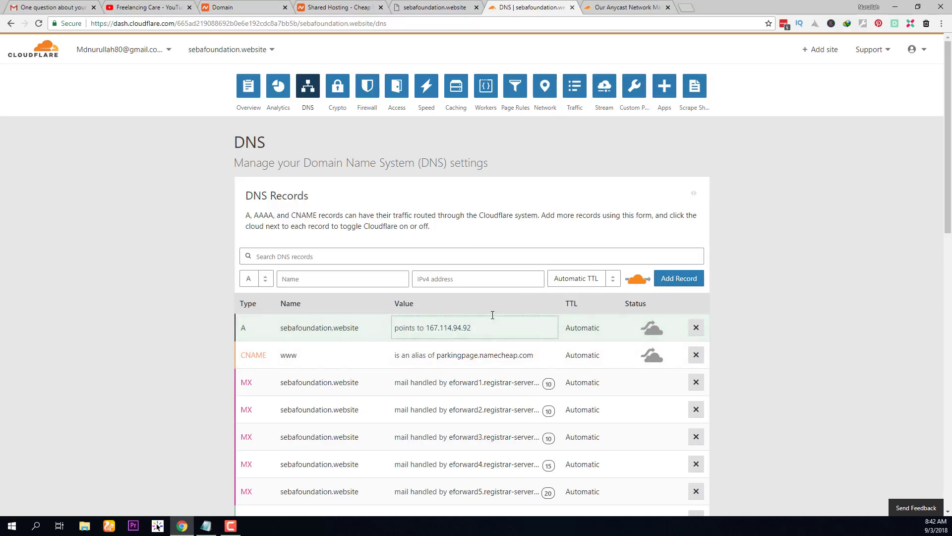
Change the www CNAME record so that it is an alias of sebafoundation.website
scroll(525, 365, down, 2)
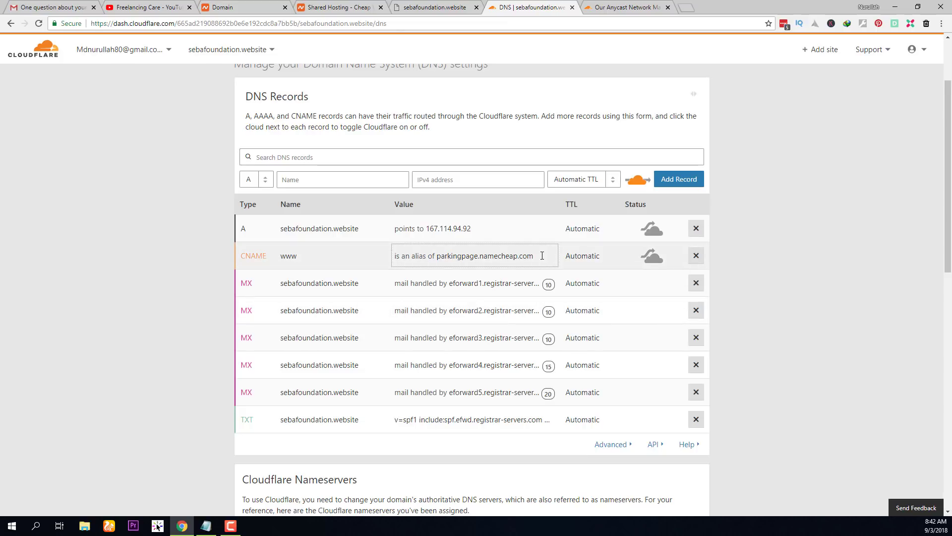
click(311, 258)
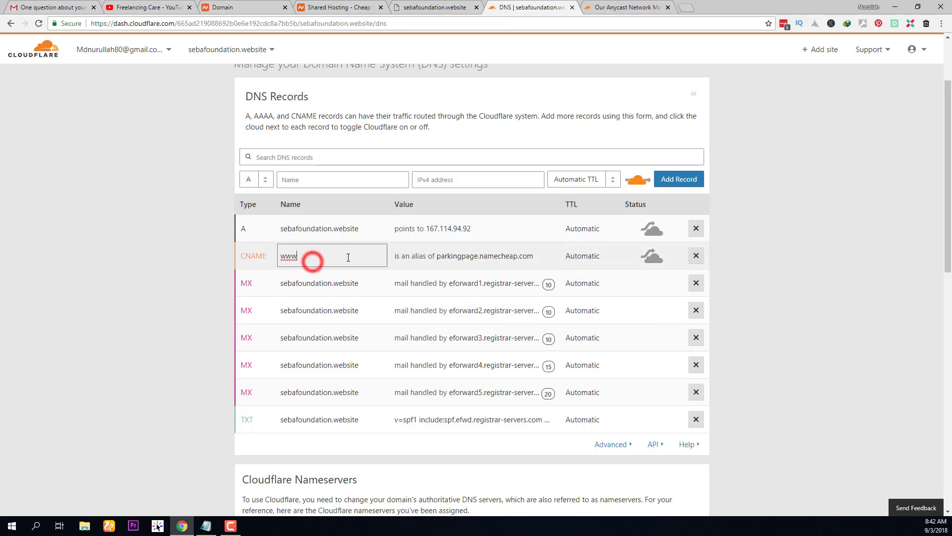
click(360, 228)
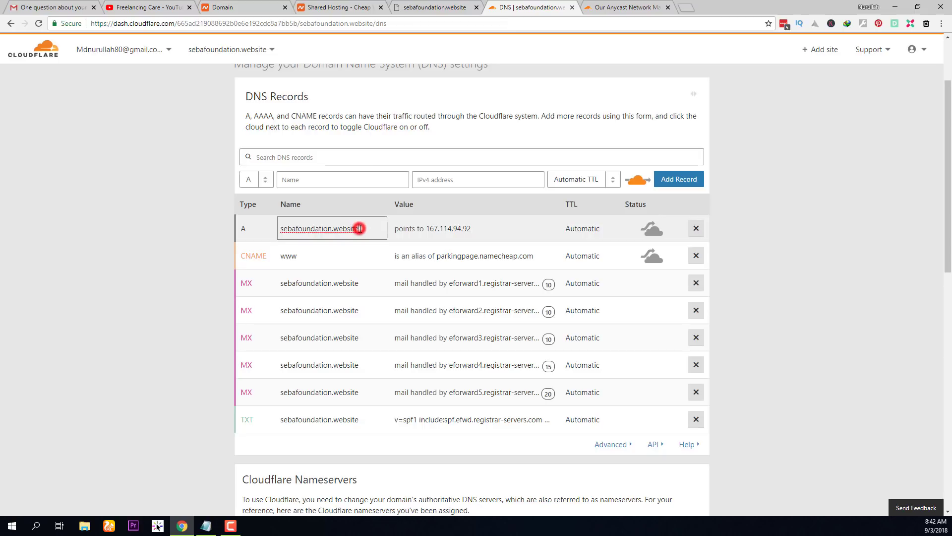
click(445, 257)
key(ctrl+a)
key(ctrl+v)
click(111, 301)
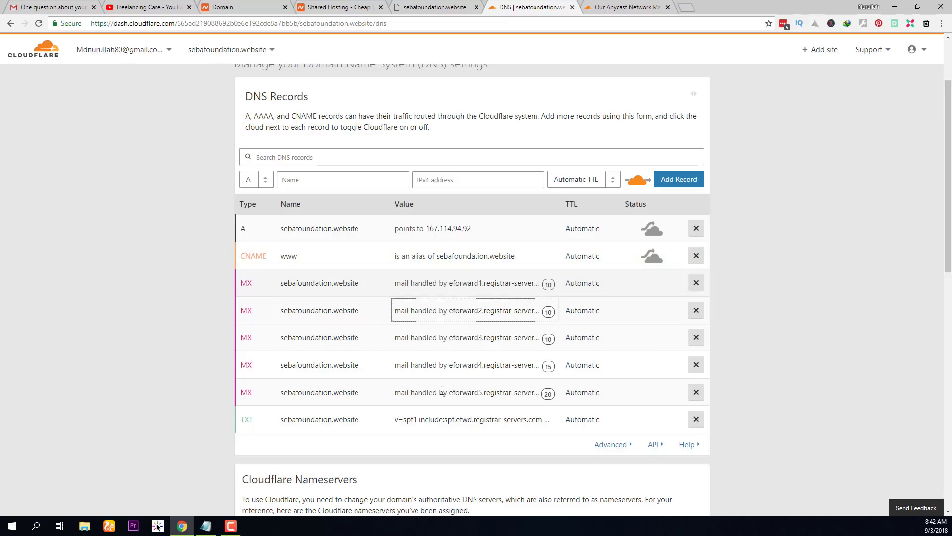
Load sebafoundation.website in a new browser tab to check which page the domain serves
click(357, 239)
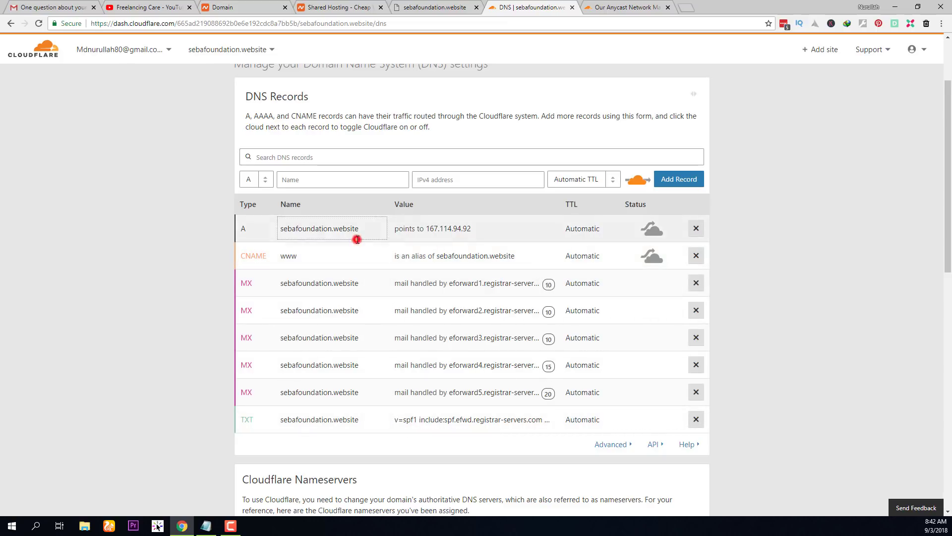
click(680, 8)
text(sebafoundation.website)
key(Return)
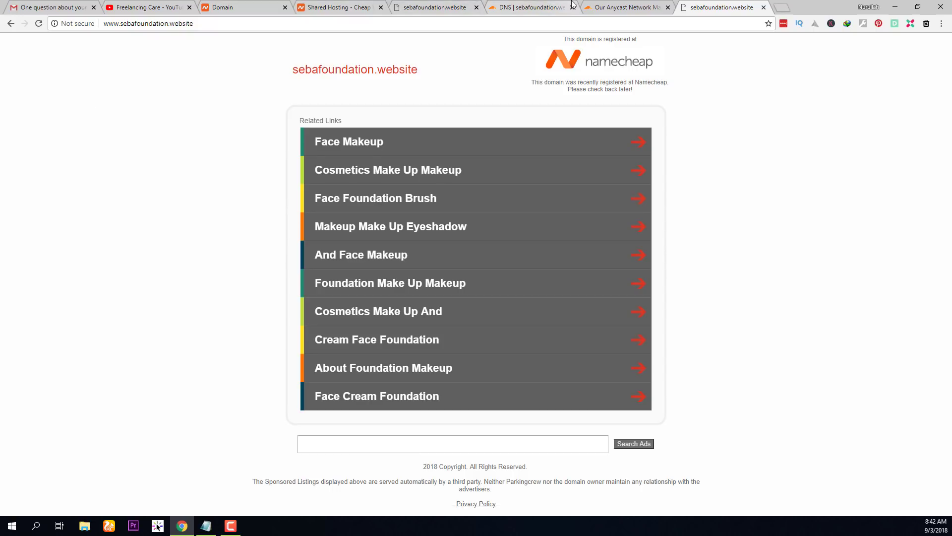
click(542, 4)
click(720, 7)
click(780, 6)
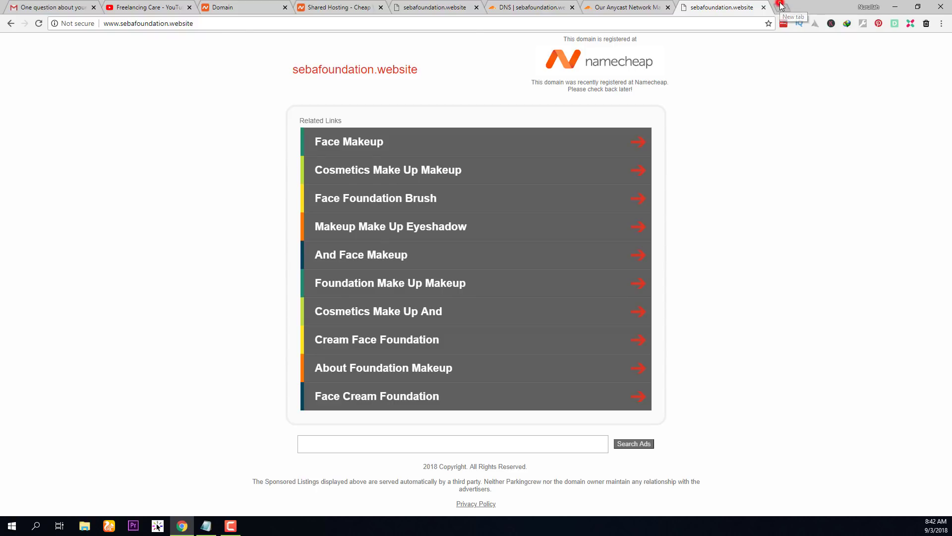
key(Return)
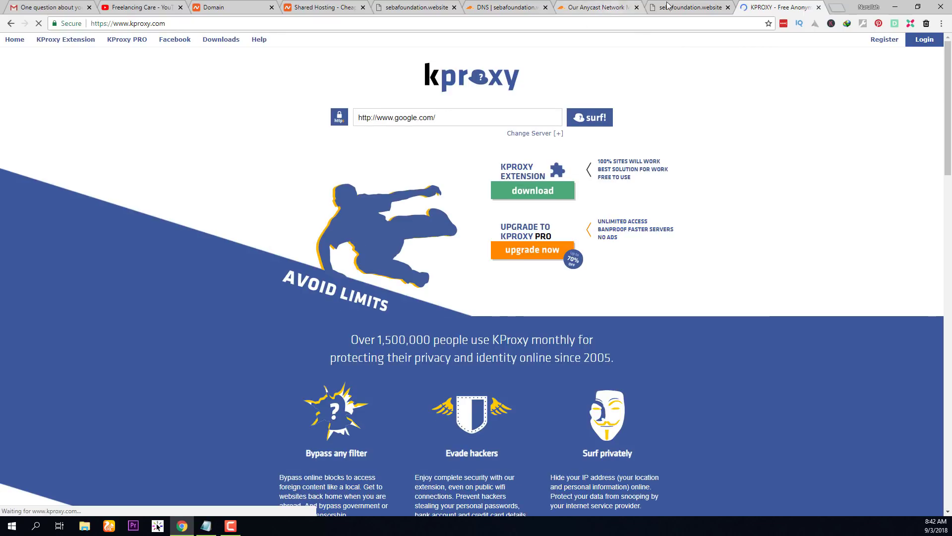
click(710, 6)
click(196, 24)
click(749, 7)
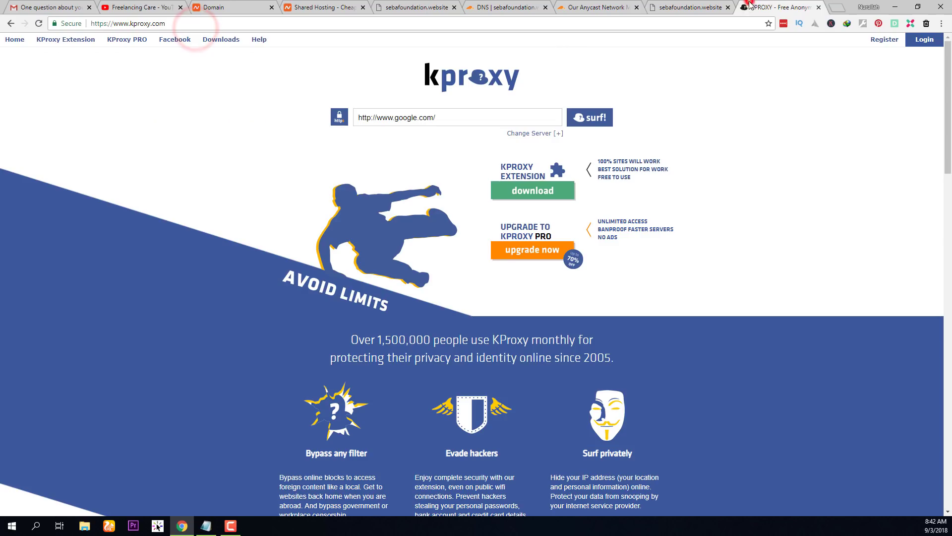
triple_click(434, 119)
key(ctrl+v)
key(Return)
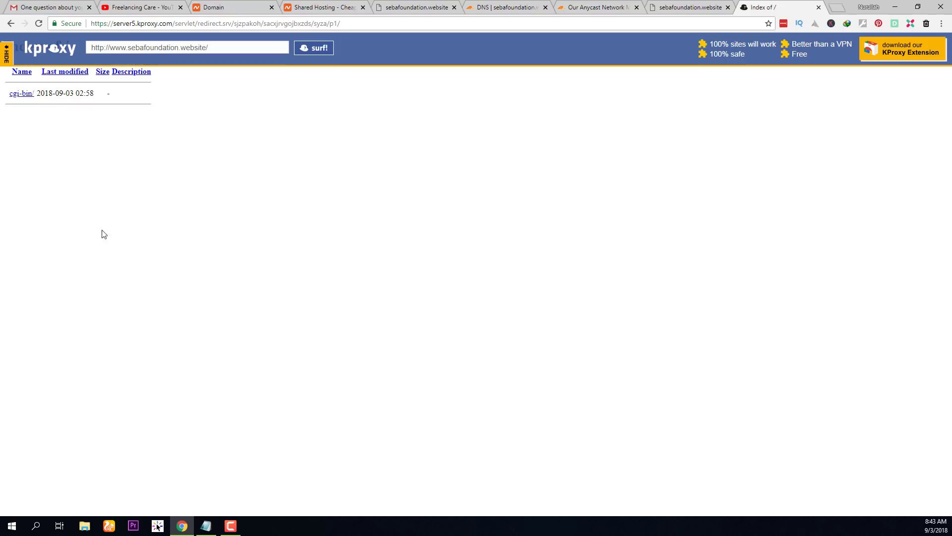
click(673, 7)
click(132, 124)
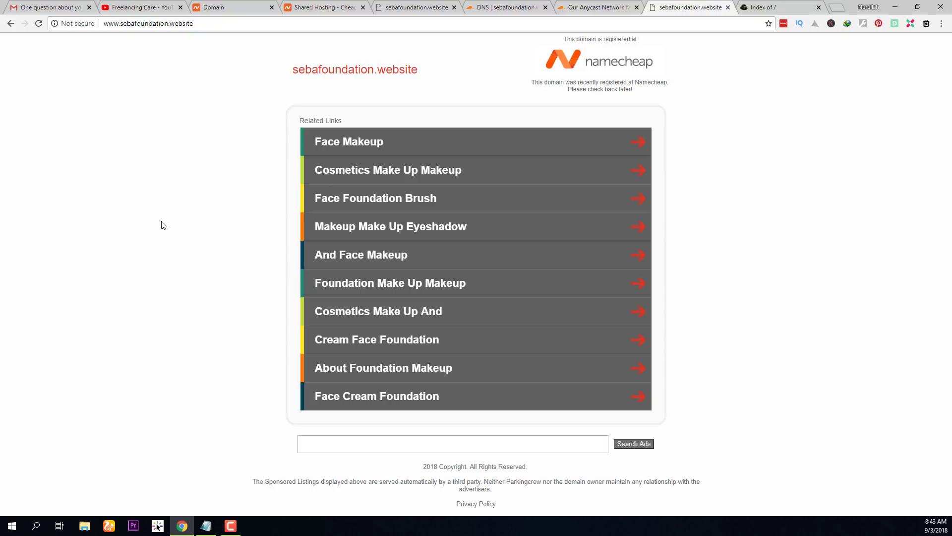
Copy the hosting IP from the Notepad account info and open the cPanel login page at 167.114.94.92:2083 in a new tab
key(alt+Tab)
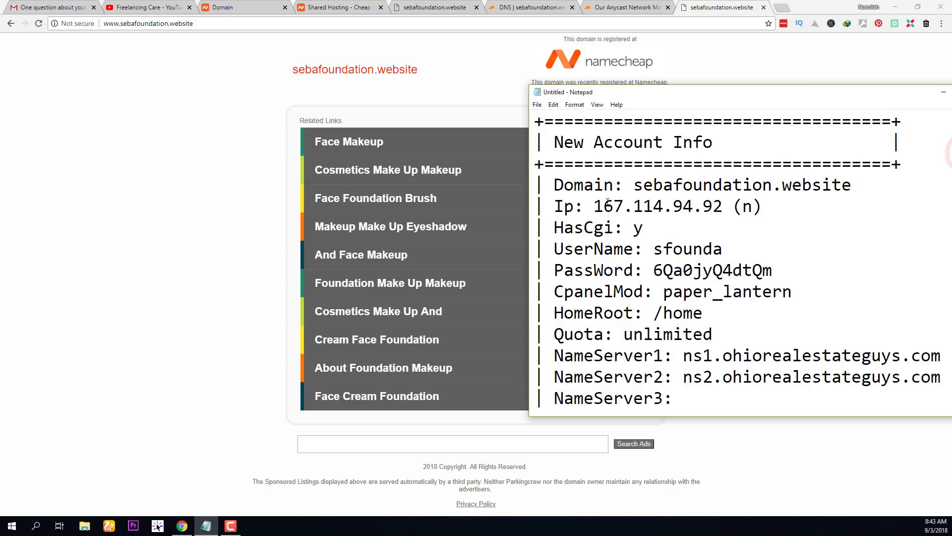
drag(595, 206, 723, 206)
key(ctrl+c)
click(786, 6)
key(ctrl+v)
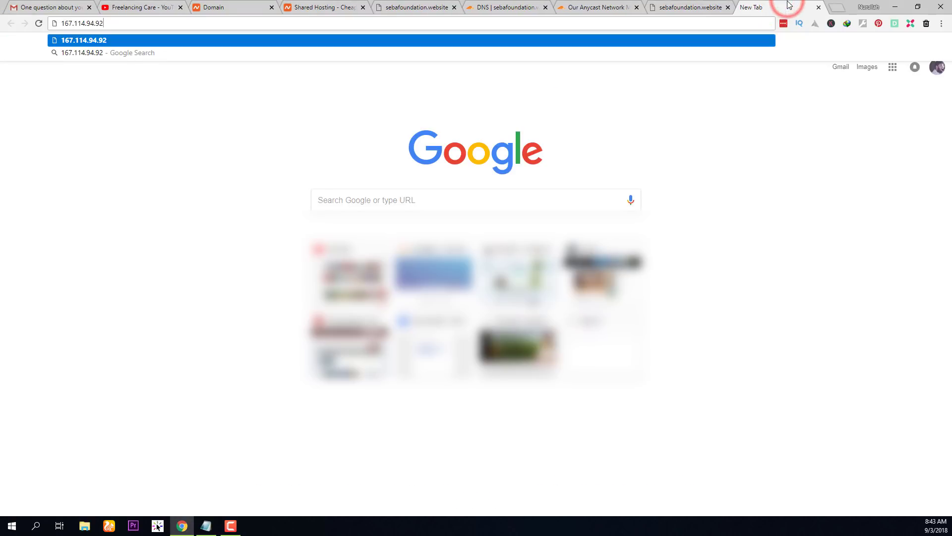
text(:208)
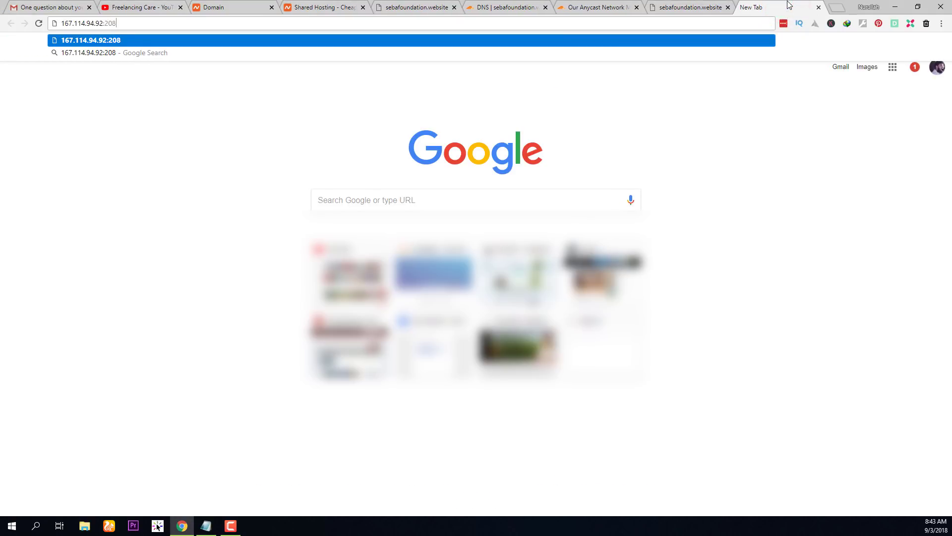
text(3)
key(Return)
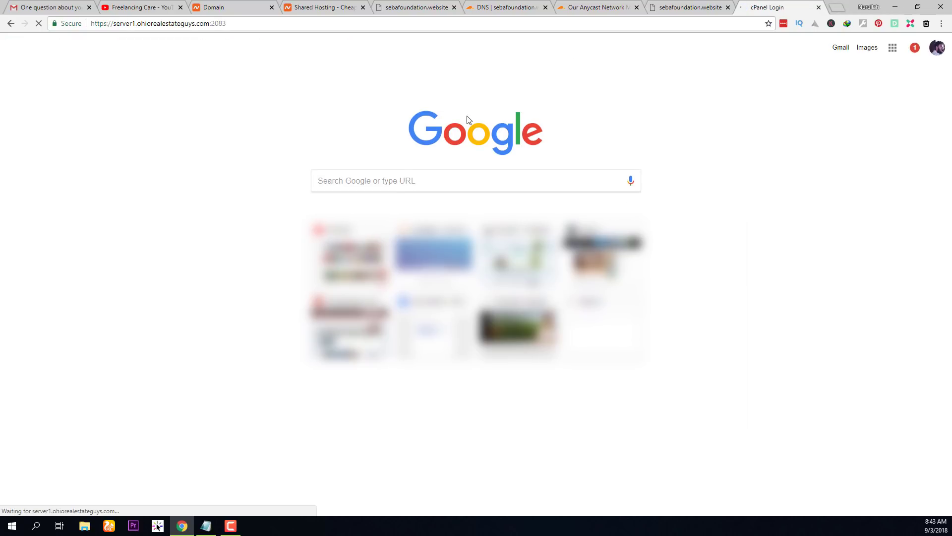
Log in to cPanel with the username and password from the notes, decline saving them in LastPass, and check the primary domain
key(alt+Tab)
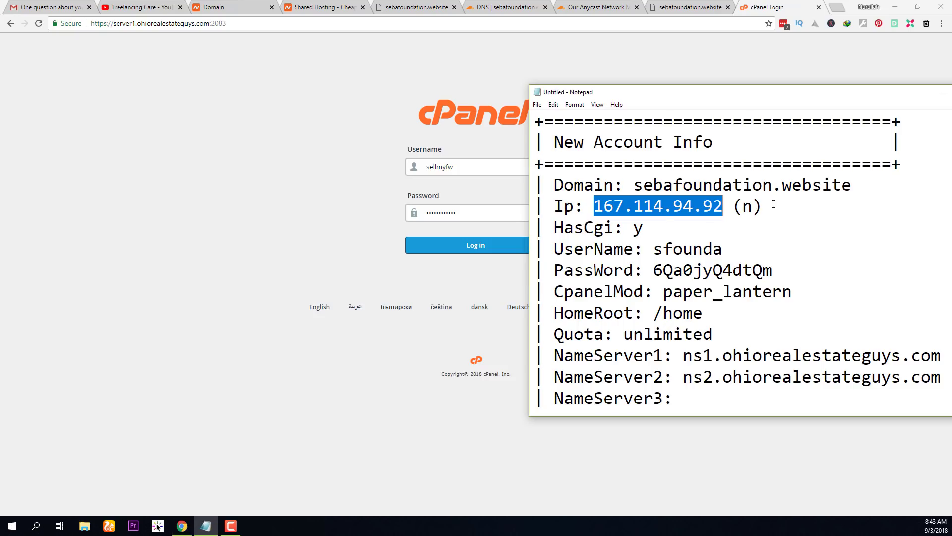
double_click(660, 248)
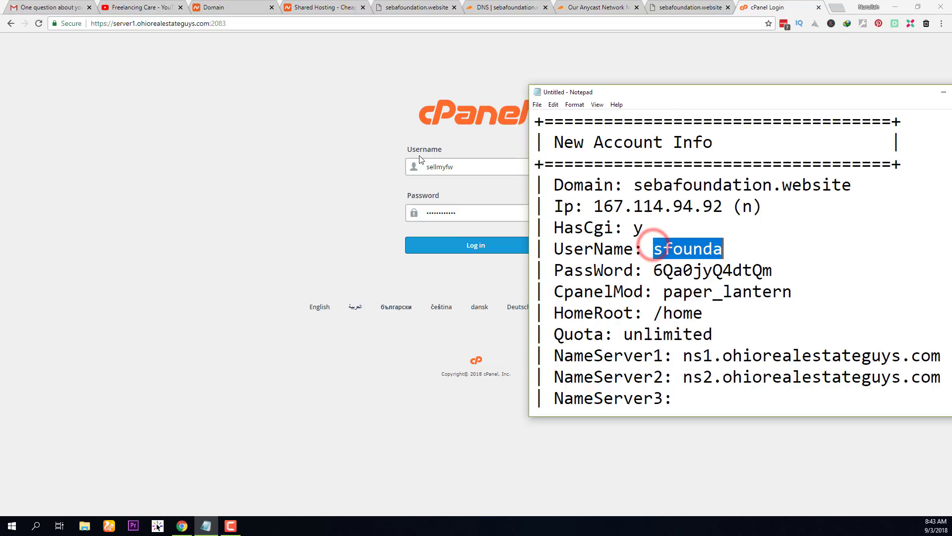
double_click(460, 168)
key(ctrl+v)
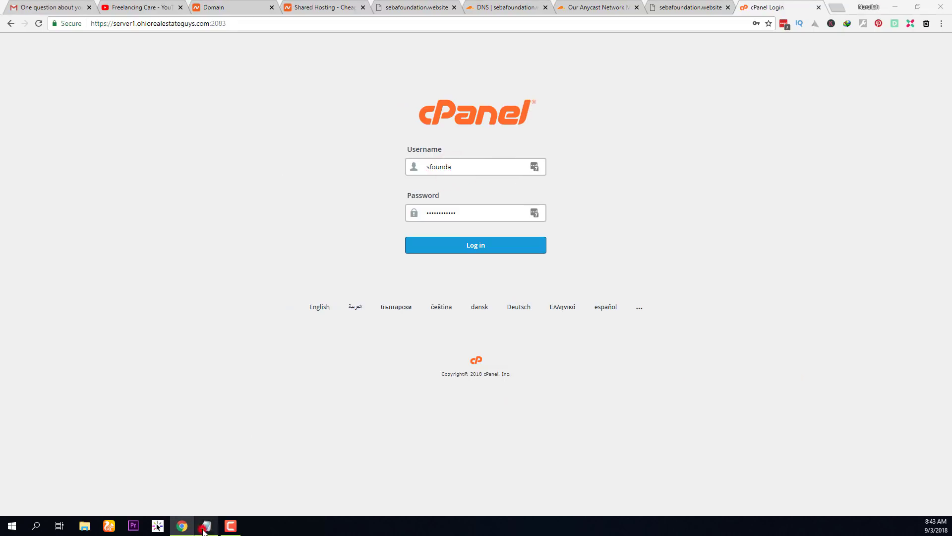
click(205, 524)
drag(653, 270, 865, 265)
double_click(466, 214)
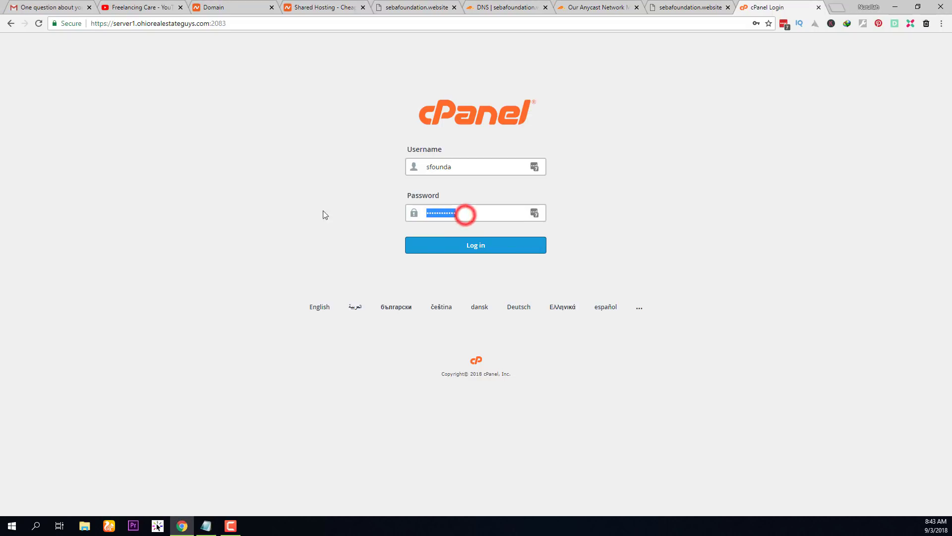
key(ctrl+v)
key(Return)
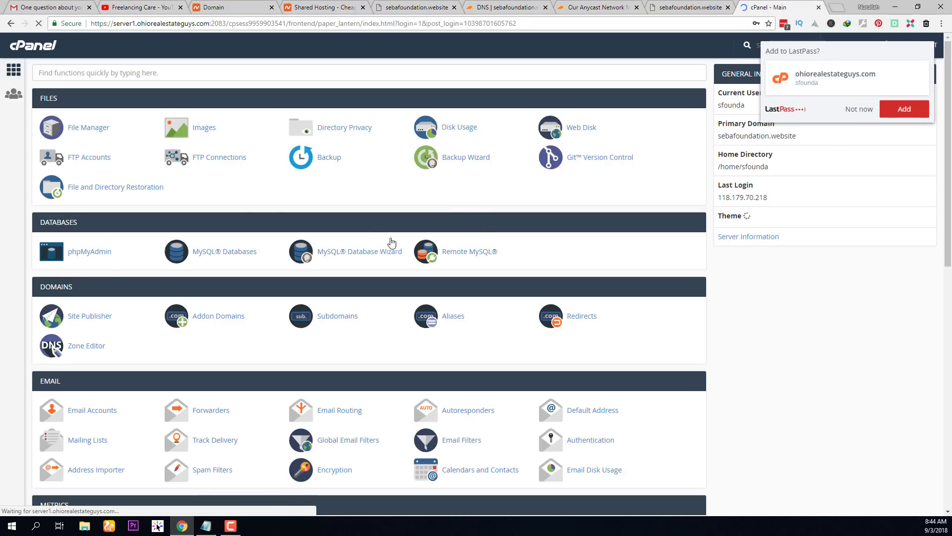
click(863, 110)
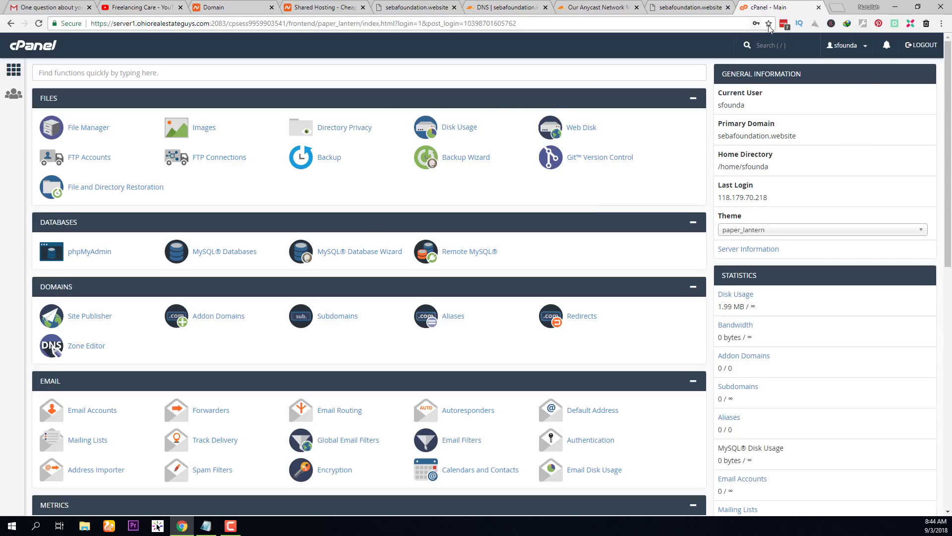
drag(808, 138, 719, 140)
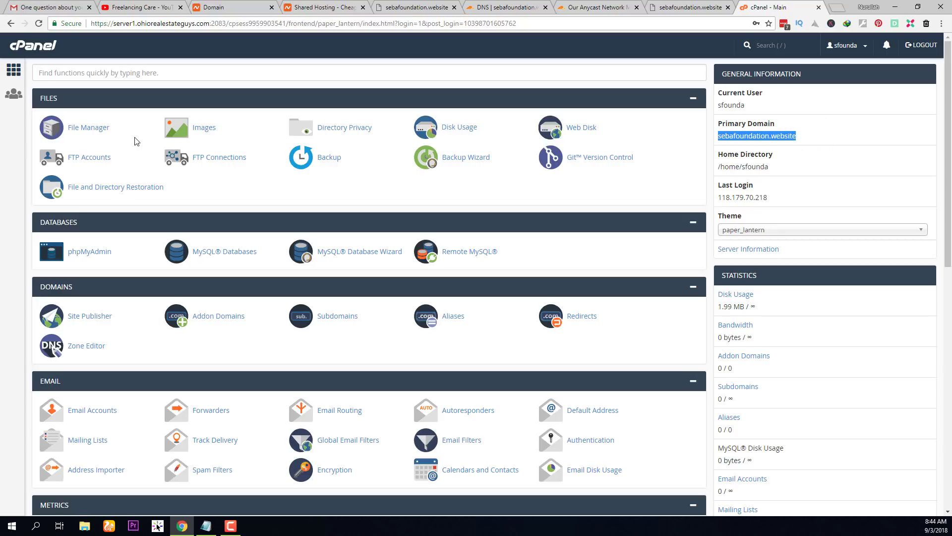